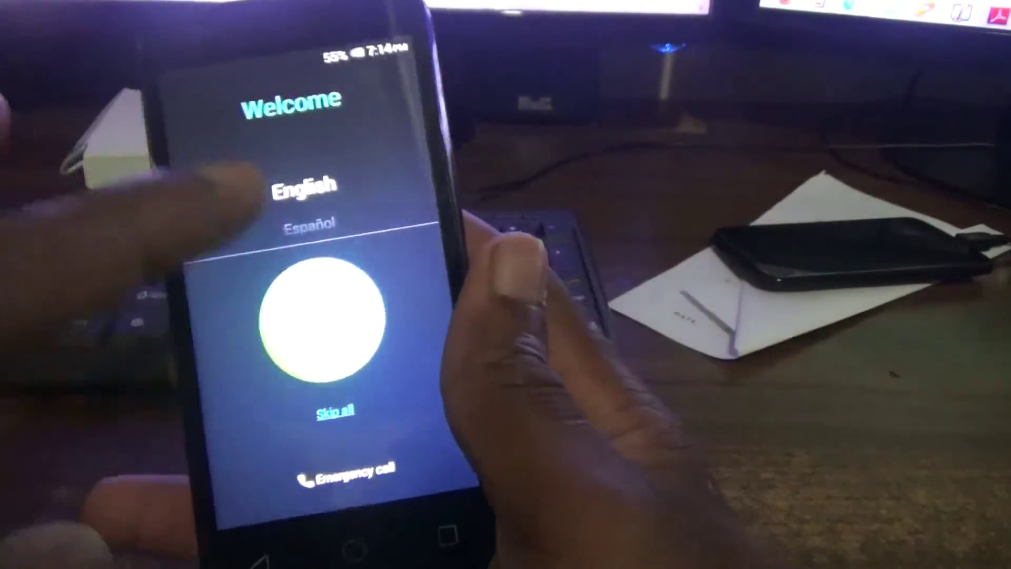
scroll(304, 206, "down", 3)
scroll(304, 205, "up", 3)
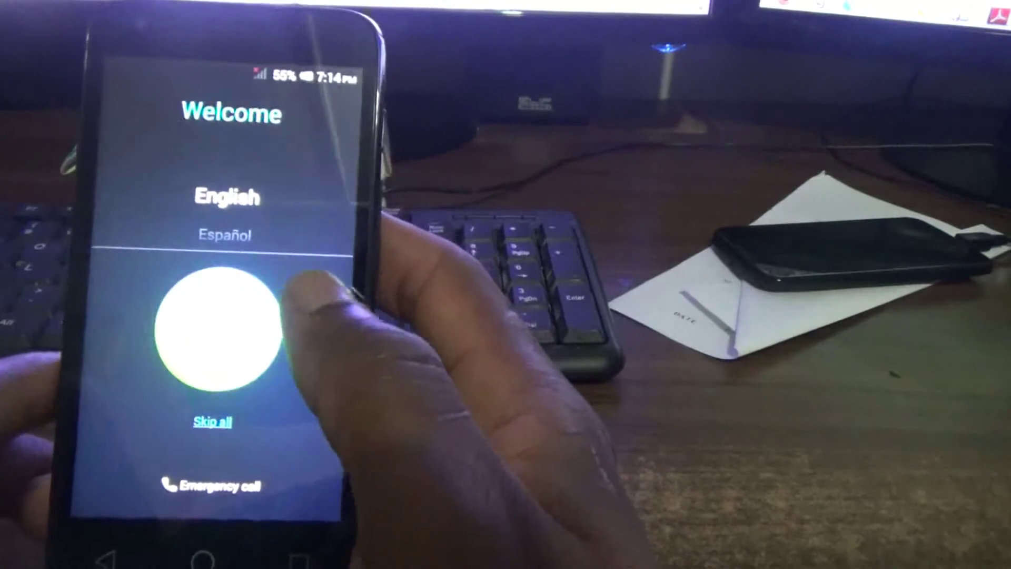
Confirm English as the device language and continue to the next setup page
left_click(217, 327)
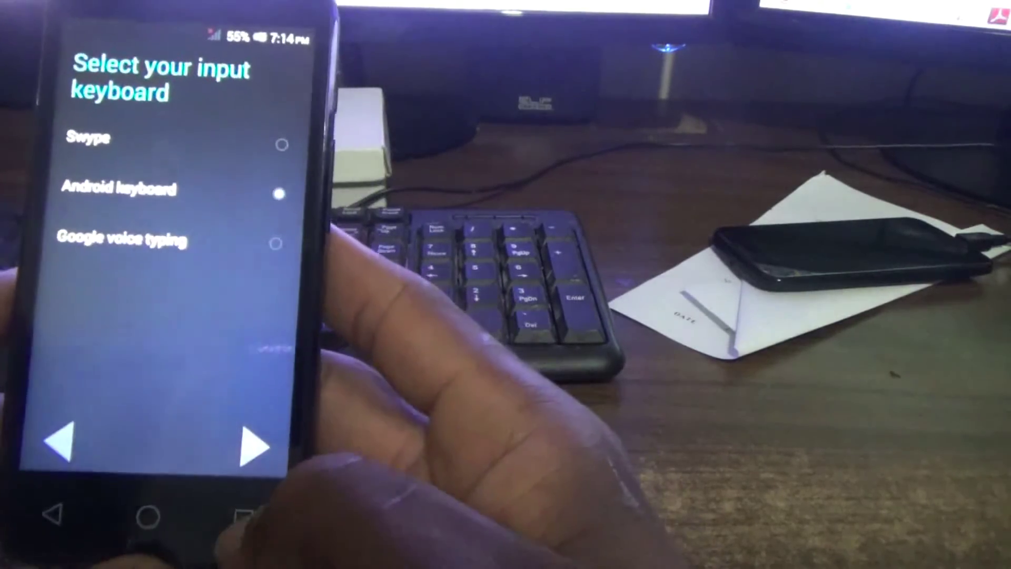
Accept the Android keyboard, then join the FEMITECH PA SYSTEM Wi-Fi network with its password
left_click(273, 442)
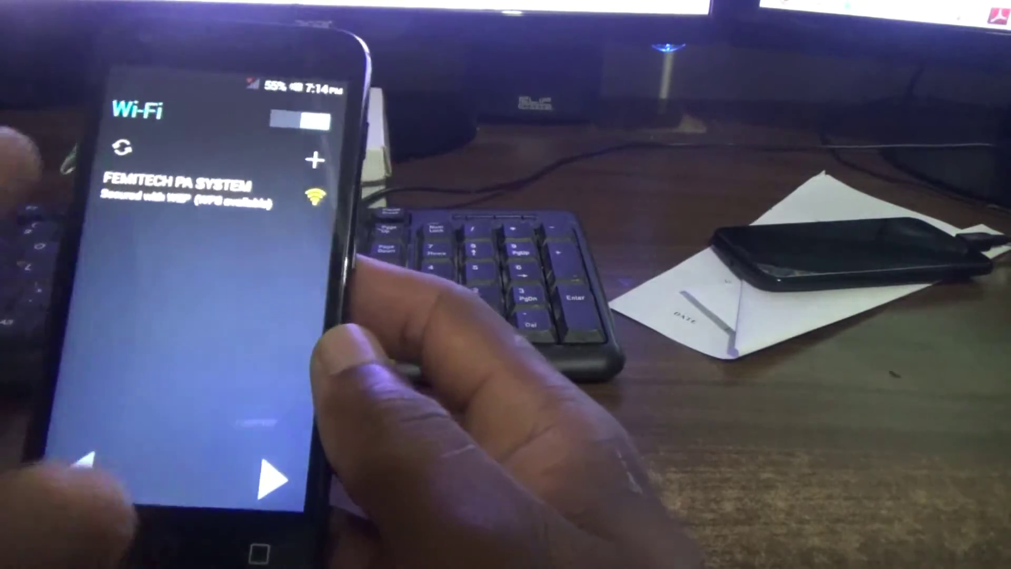
left_click(162, 174)
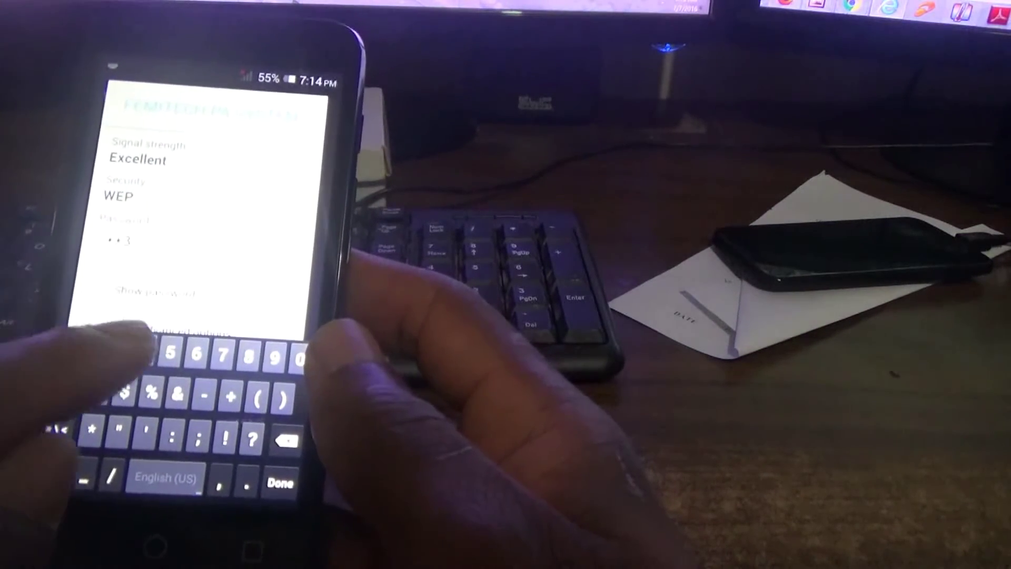
type("5")
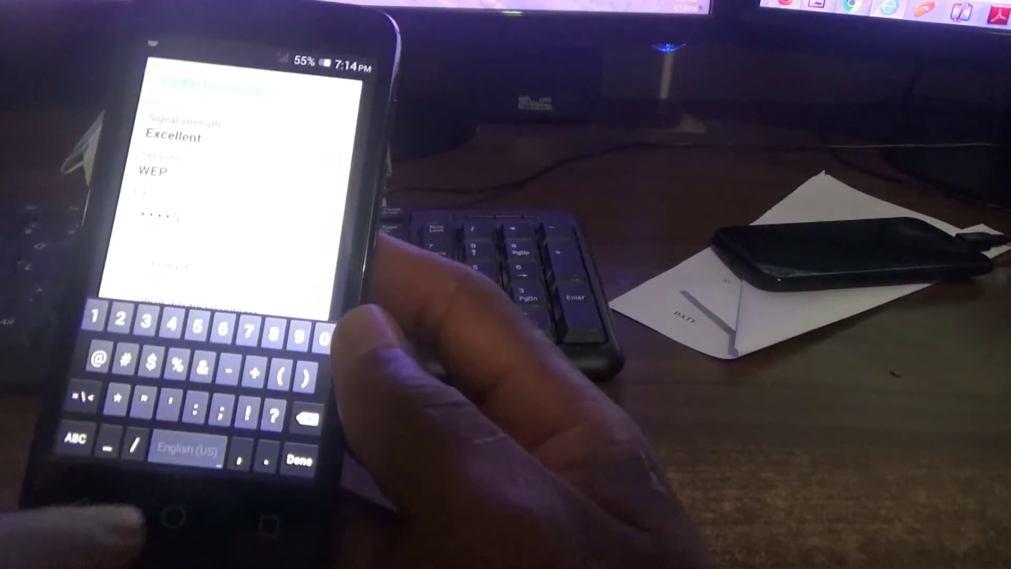
left_click(295, 459)
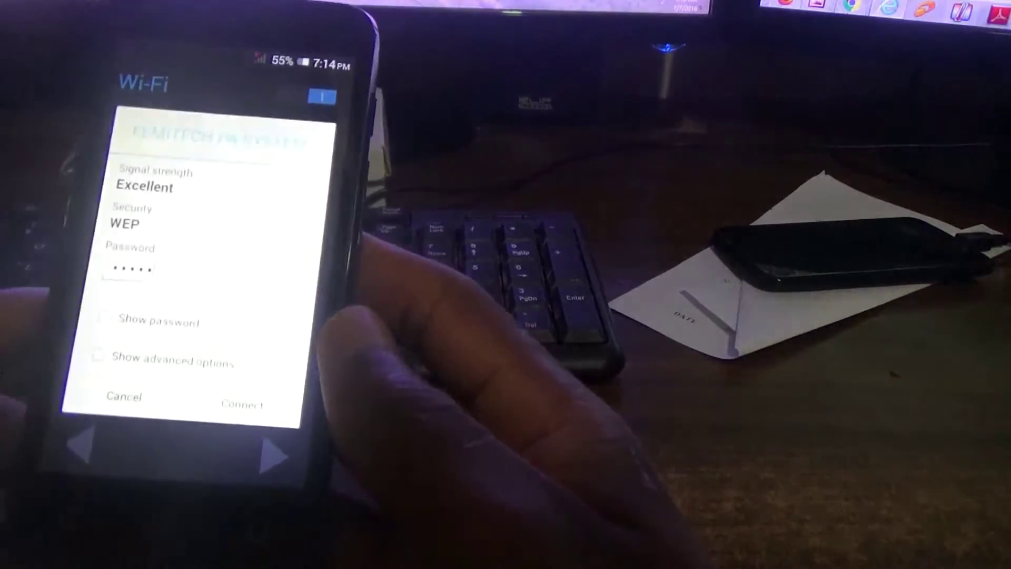
left_click(280, 405)
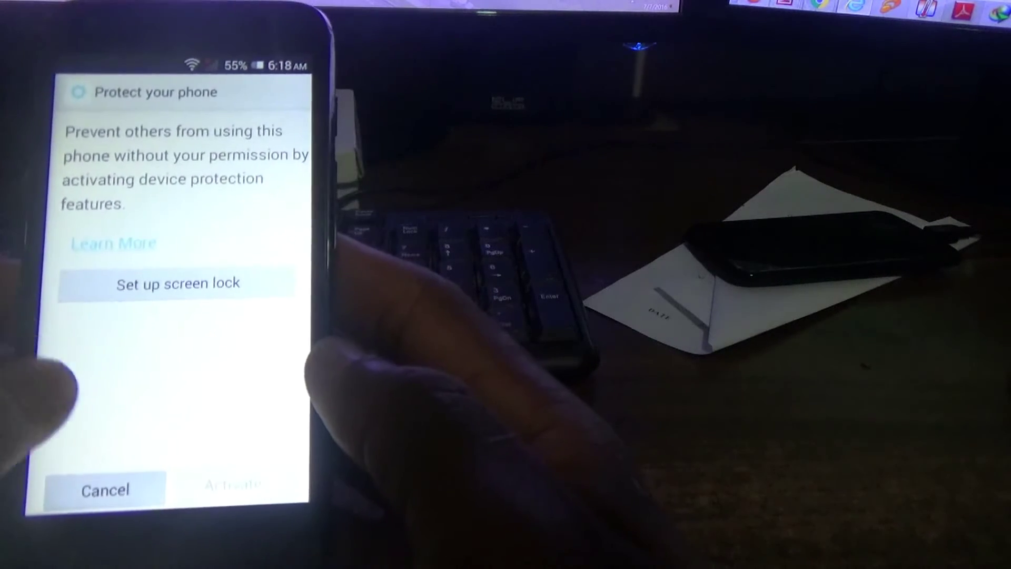
Decline device protection and confirm 'Skip anyway' to reach Location settings
left_click(105, 489)
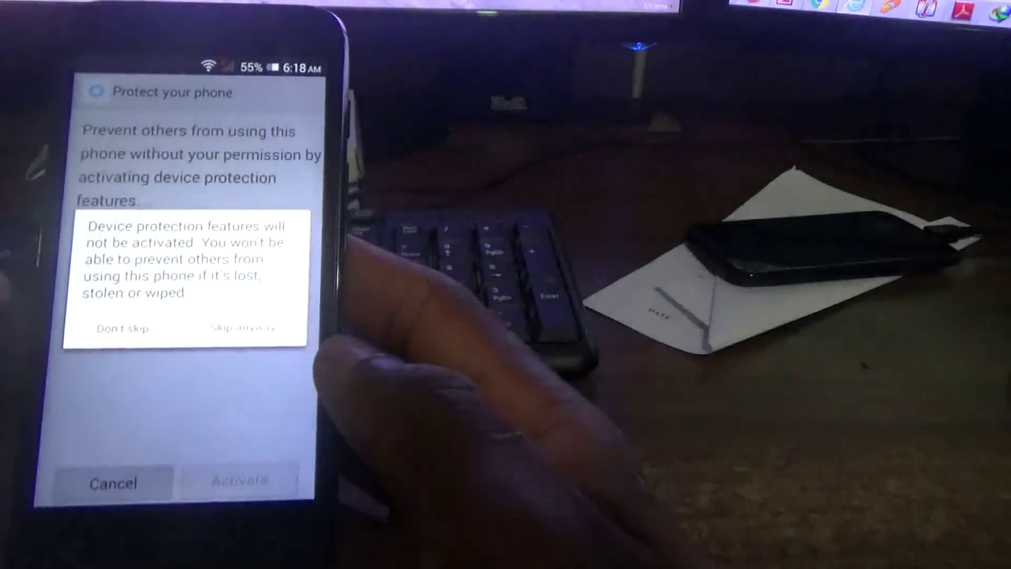
left_click(242, 327)
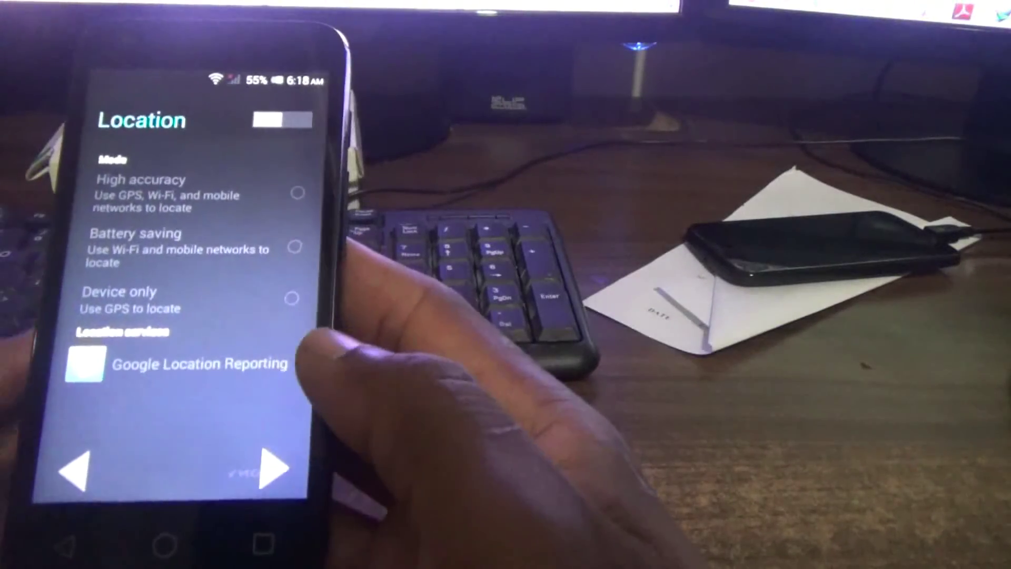
Continue past Location settings to the Backup & reset page
left_click(261, 453)
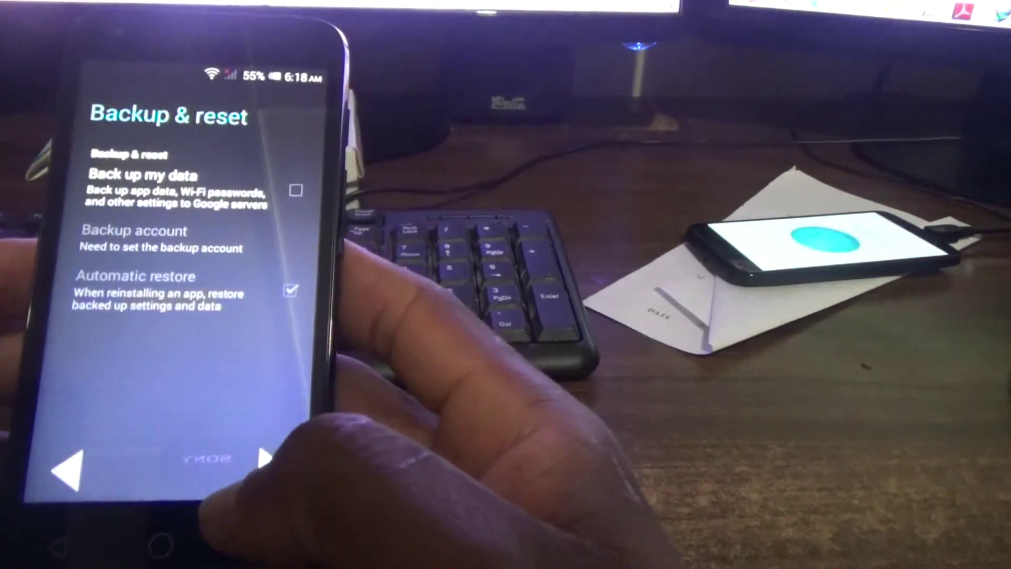